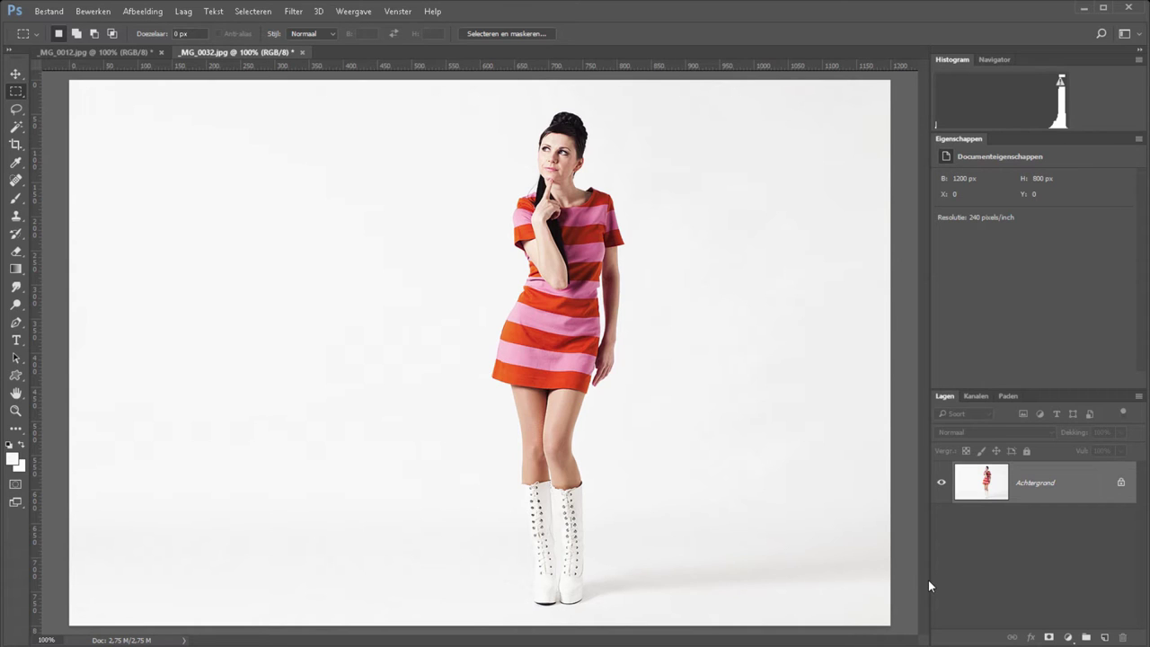
- Add a Color Lookup layer and try Fuji F125 Kodak 2393, FoggyNight and Kodak 5218 Kodak 2383 LUTs
click(1068, 638)
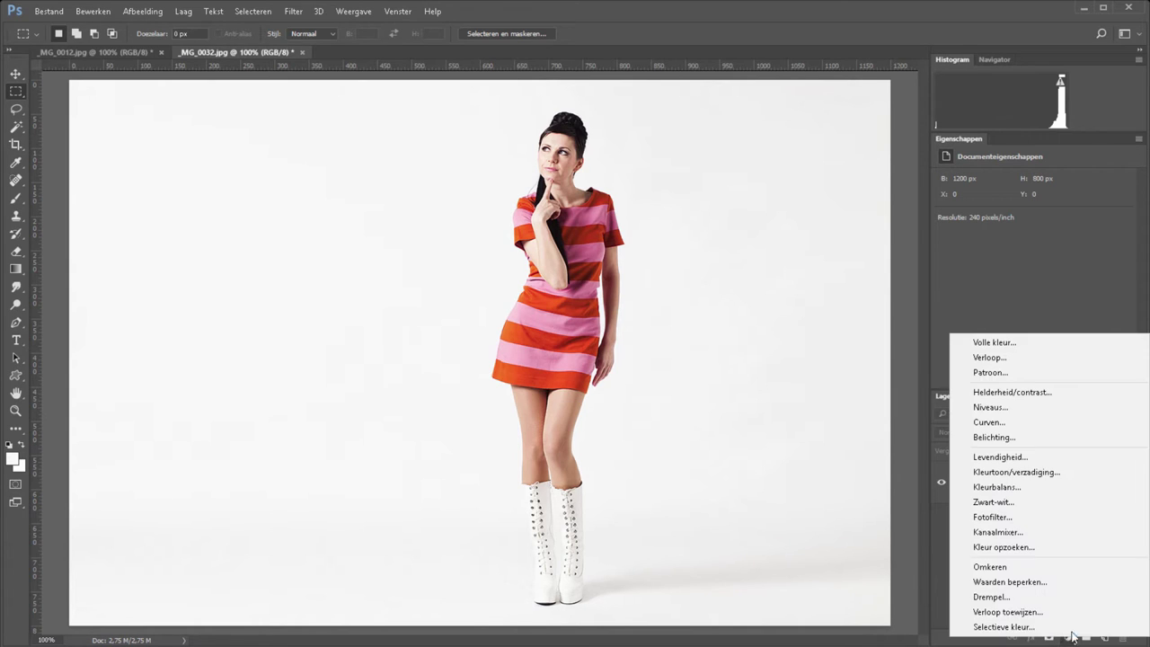
click(1023, 552)
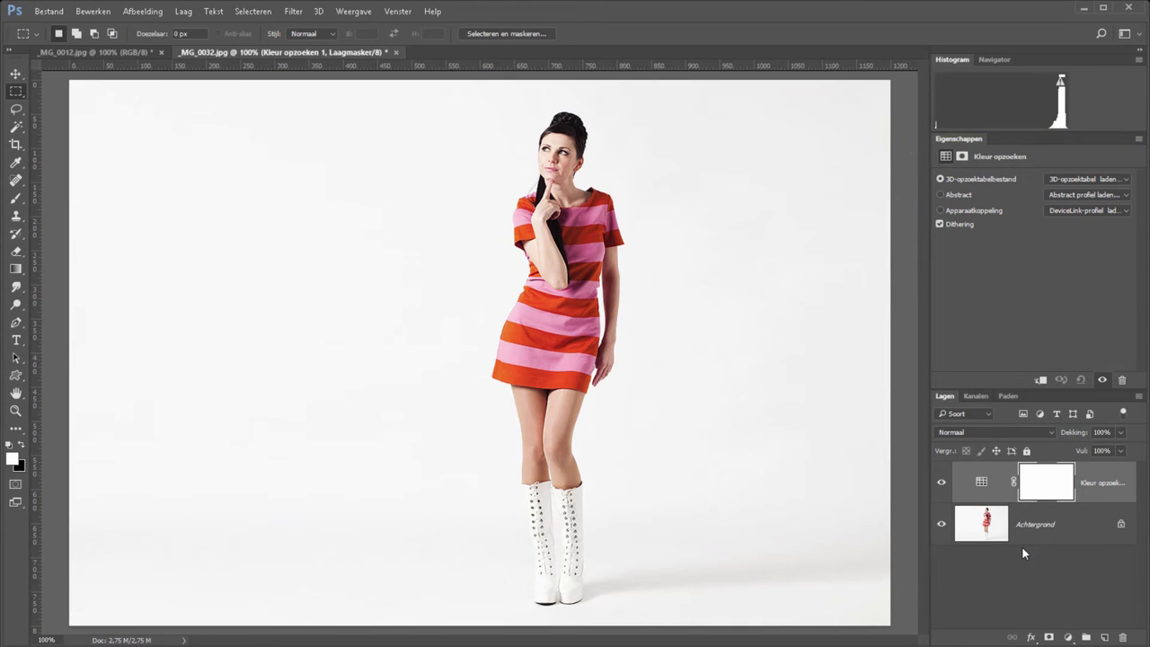
click(1083, 179)
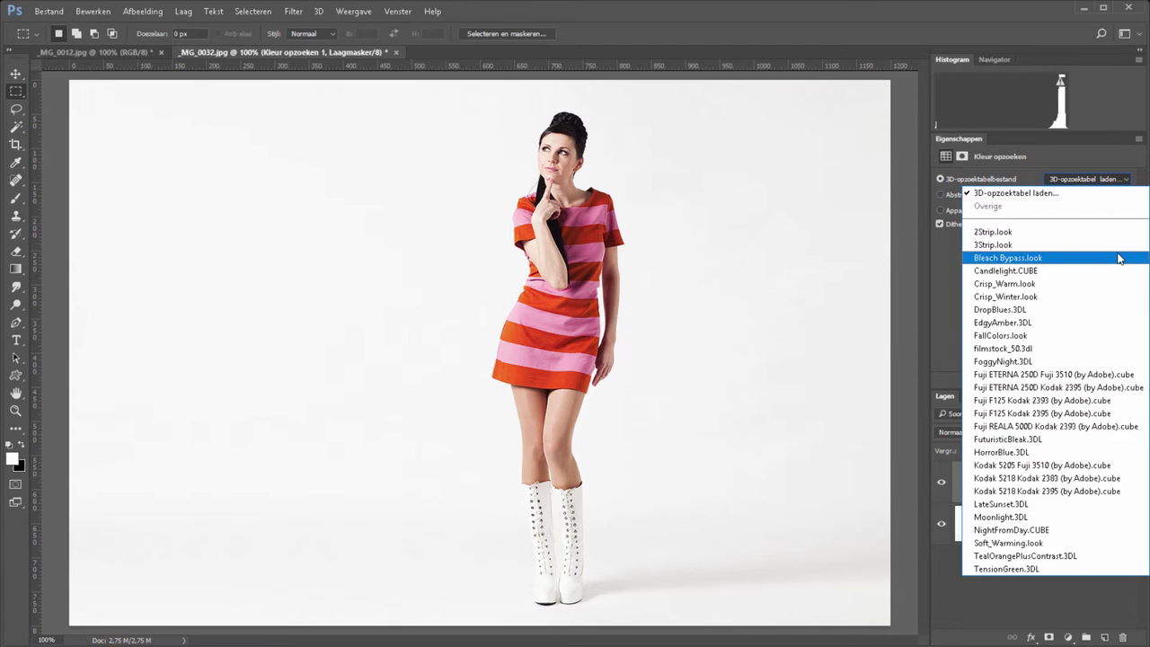
click(1027, 400)
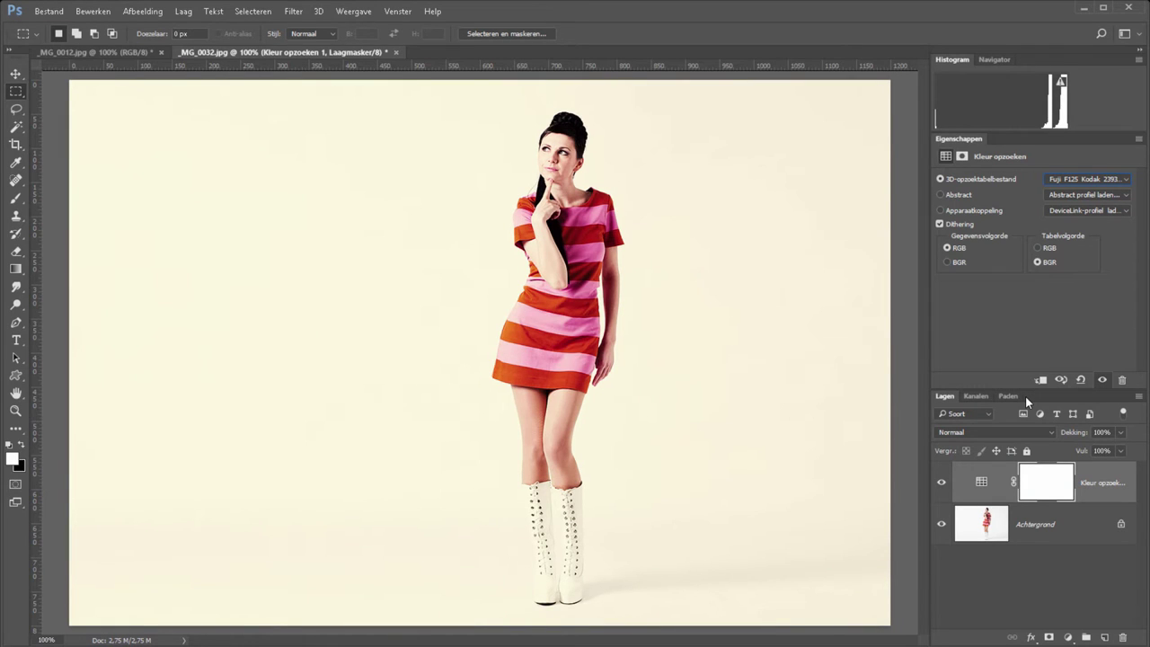
click(1092, 179)
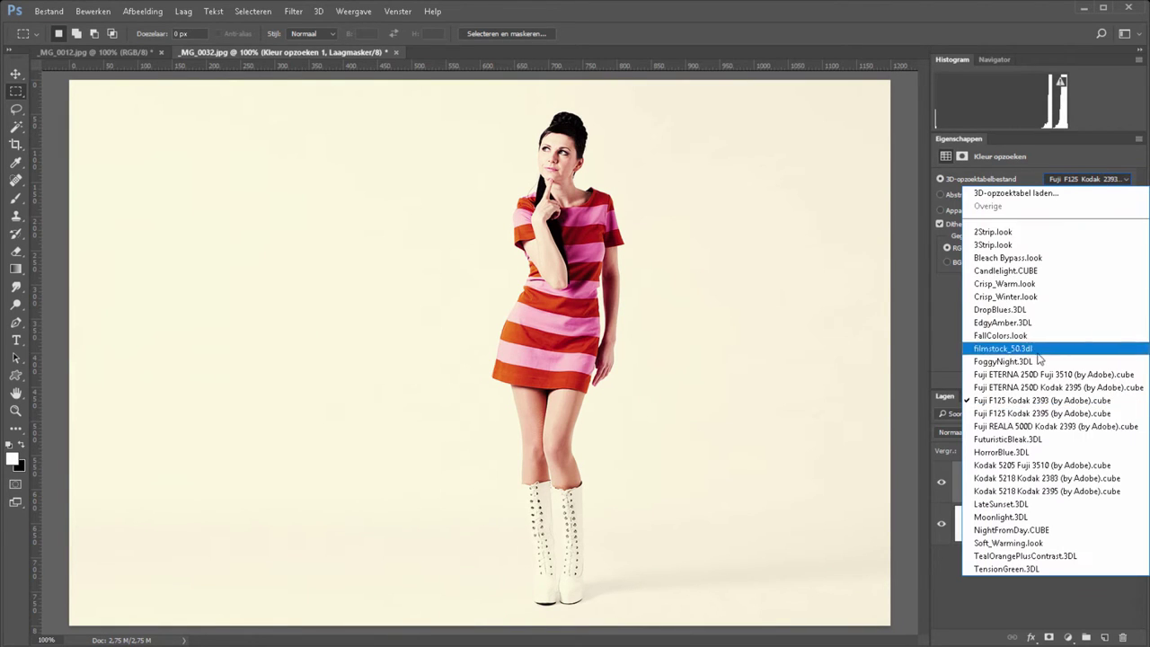
click(1034, 364)
click(1059, 183)
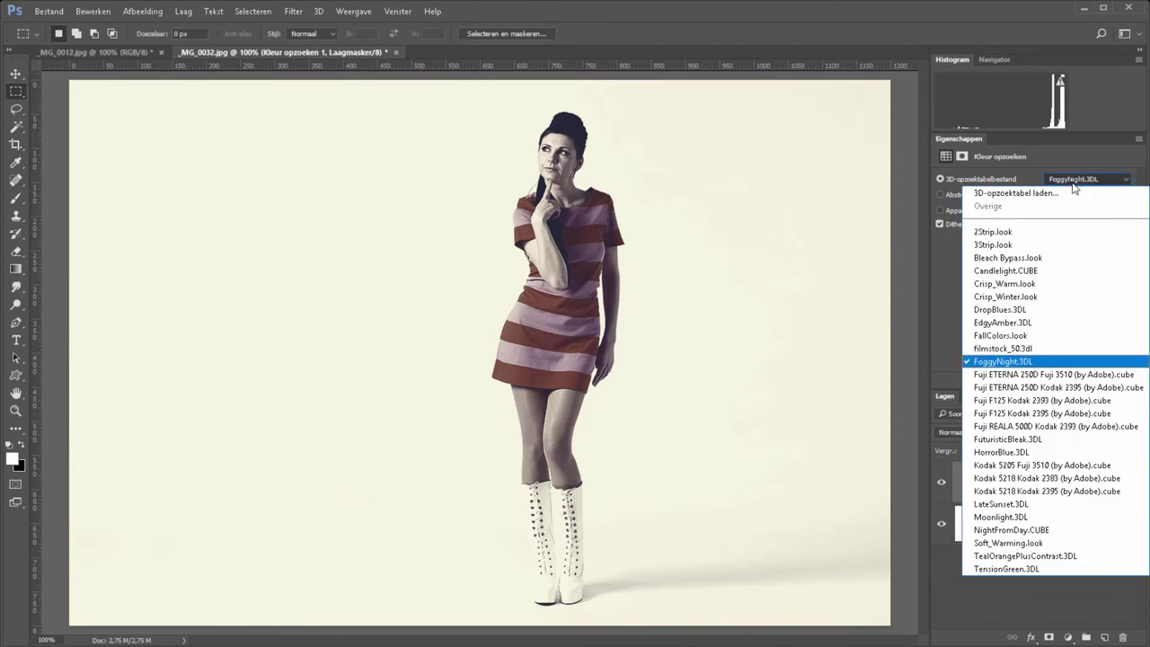
click(1027, 493)
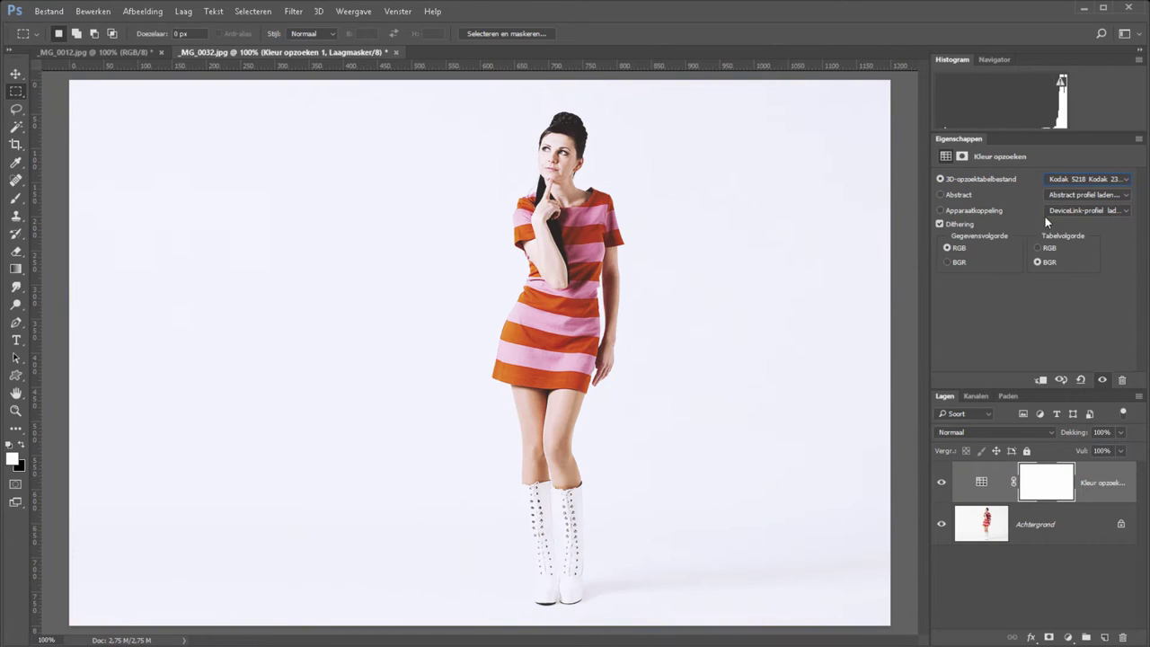
- Try the Gold-Blue, Sienna-Blue and Smokey profiles, then delete the Color Lookup layer
click(1067, 195)
click(1086, 278)
click(1086, 195)
click(1084, 326)
click(1086, 211)
key(Escape)
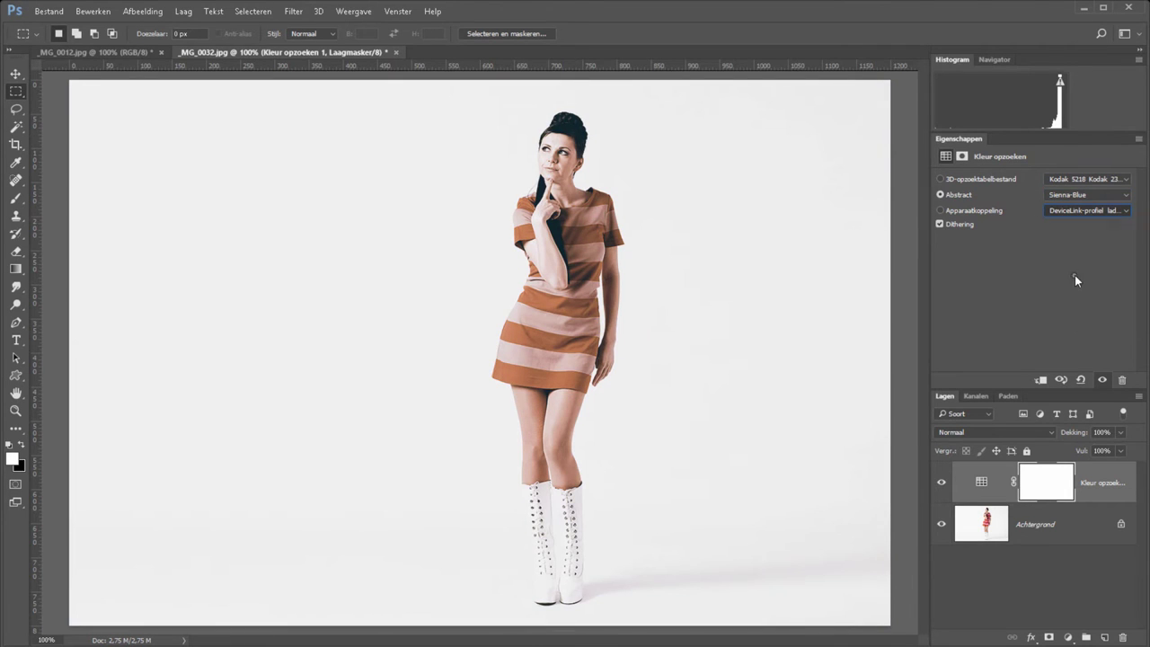
key(Down)
click(1076, 211)
click(1068, 302)
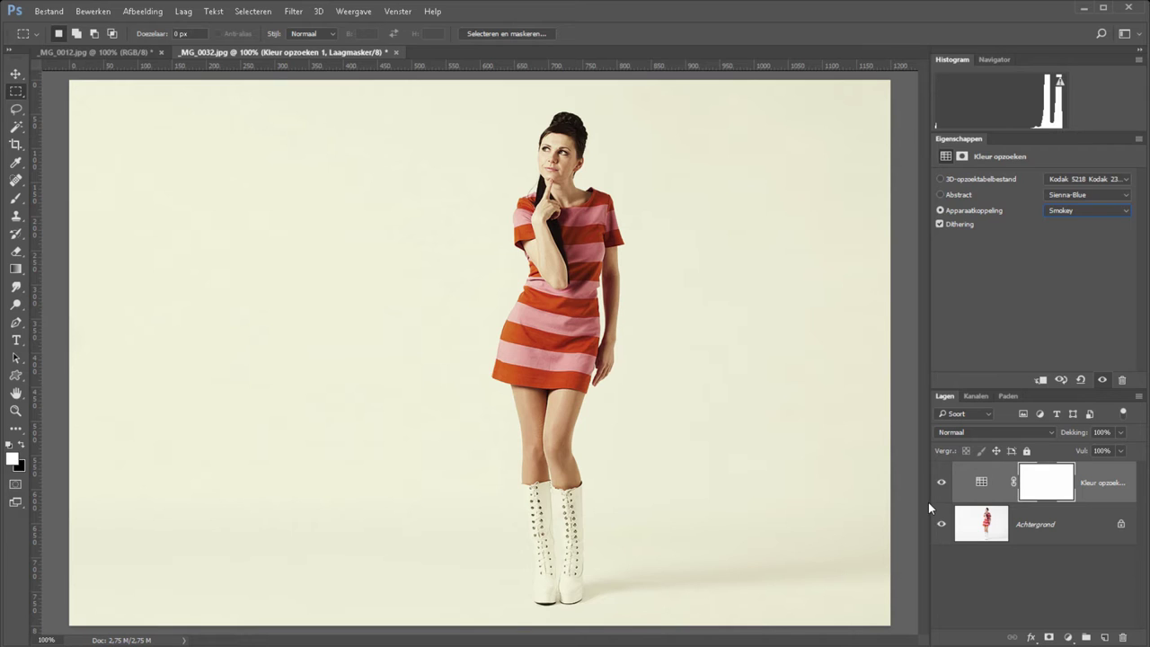
drag(1098, 494, 1122, 636)
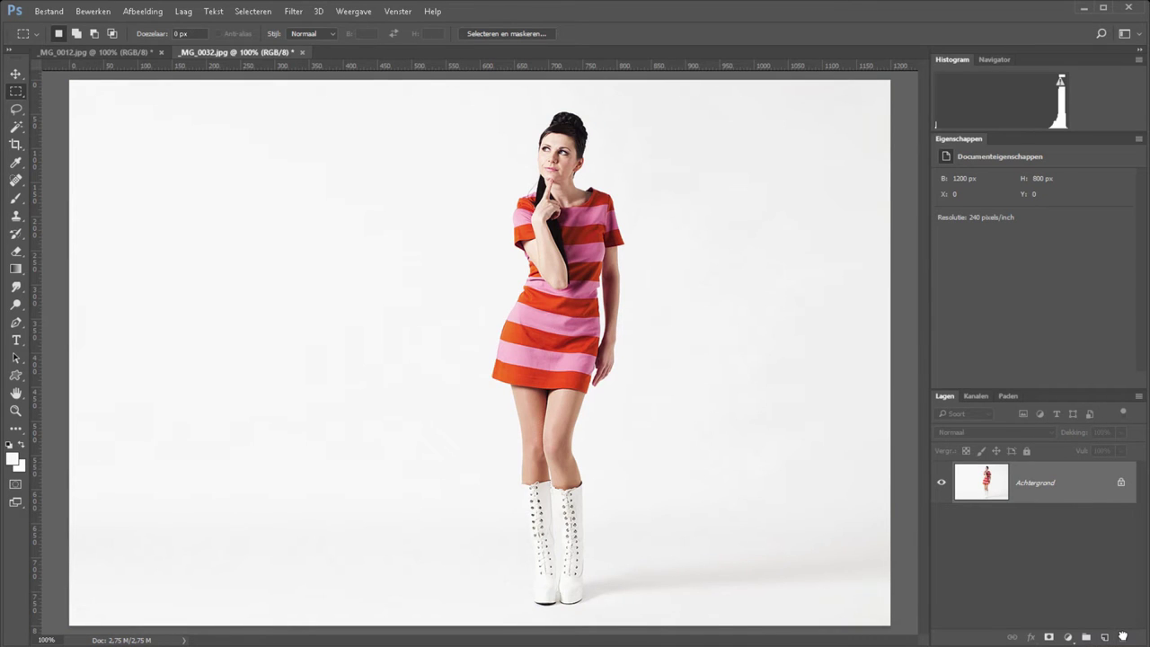
- Add a Curves layer with the white point lowered and a midpoint control point
click(1067, 636)
click(995, 424)
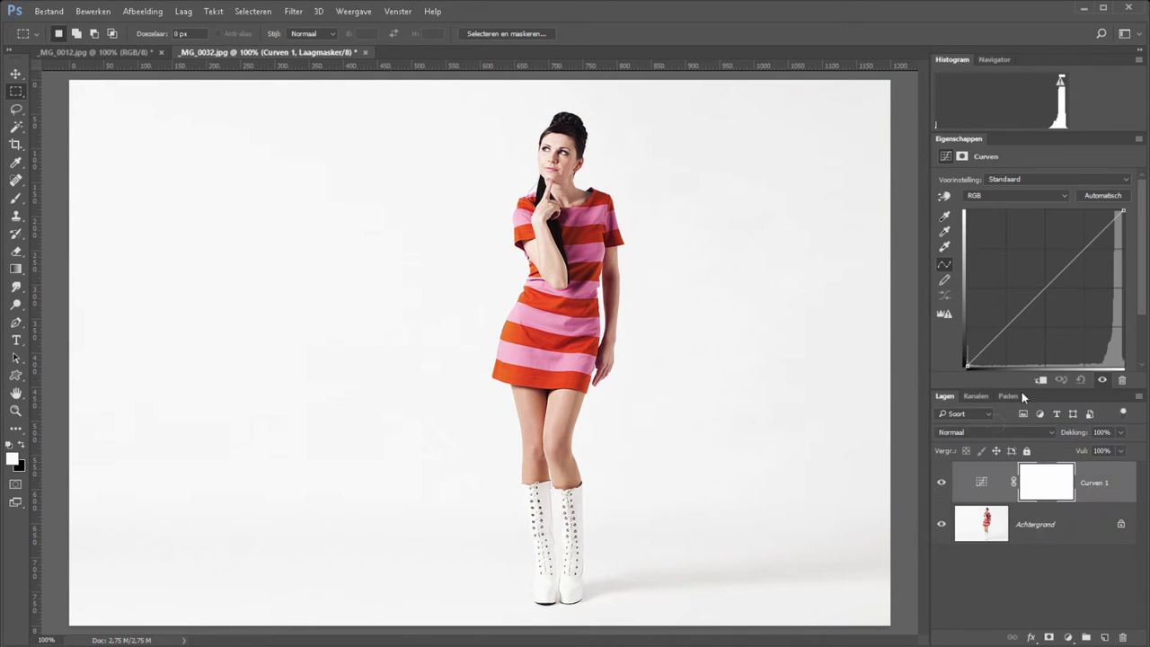
drag(1123, 212, 1122, 218)
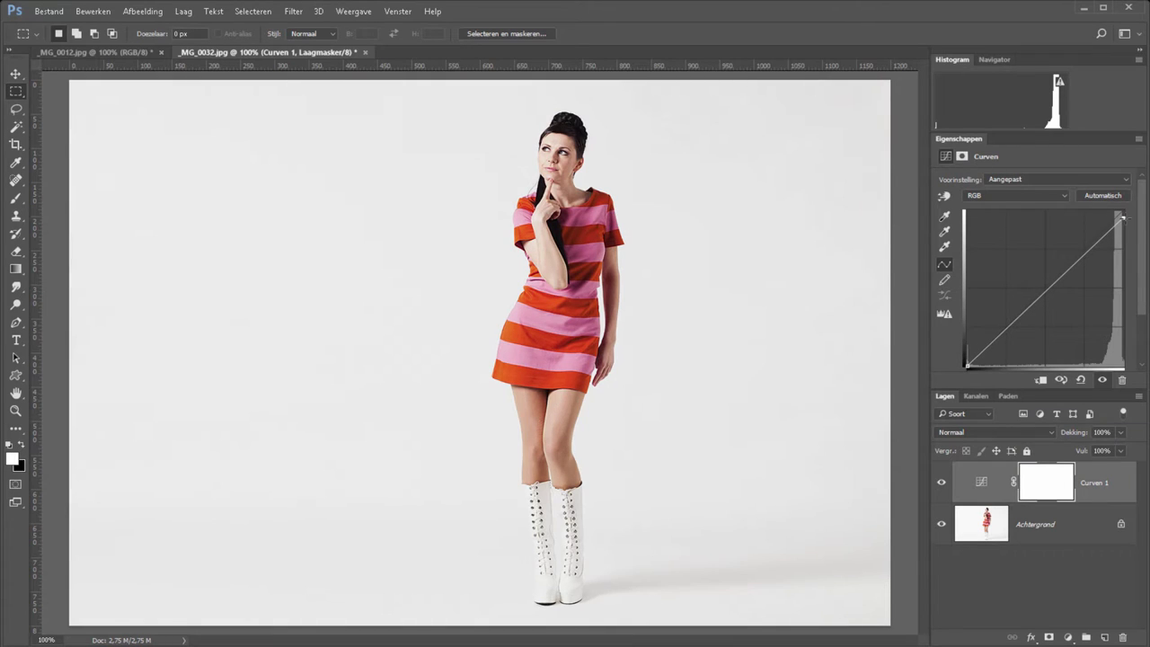
click(1085, 251)
- Add a green Photo Filter layer at 53% density
click(1068, 637)
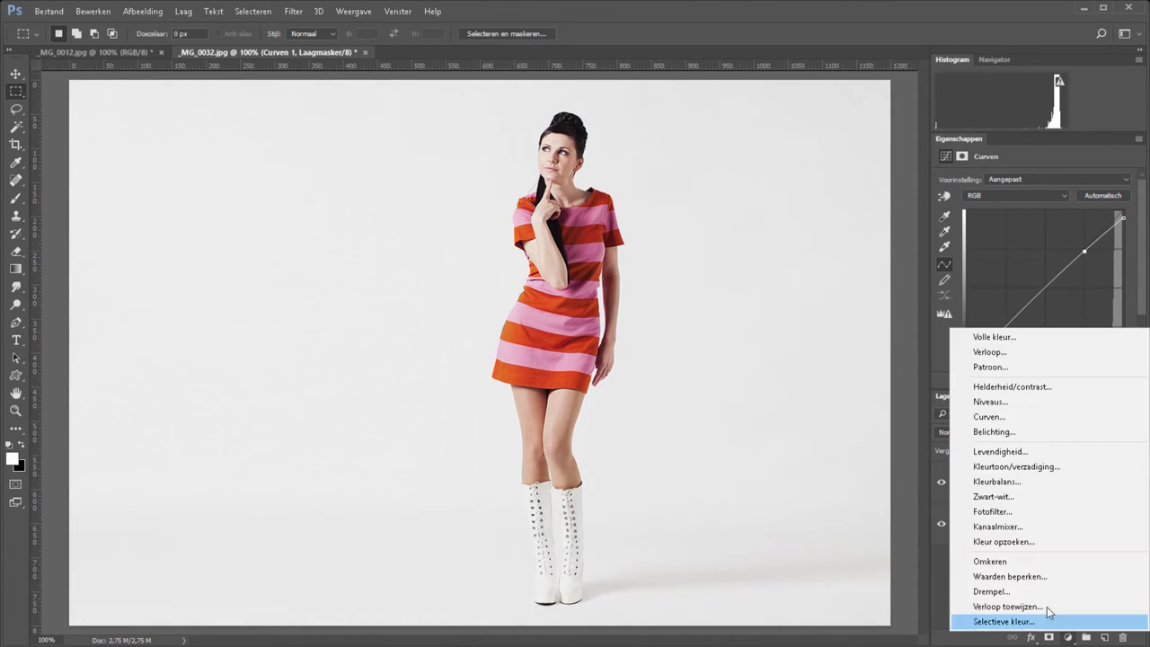
click(992, 511)
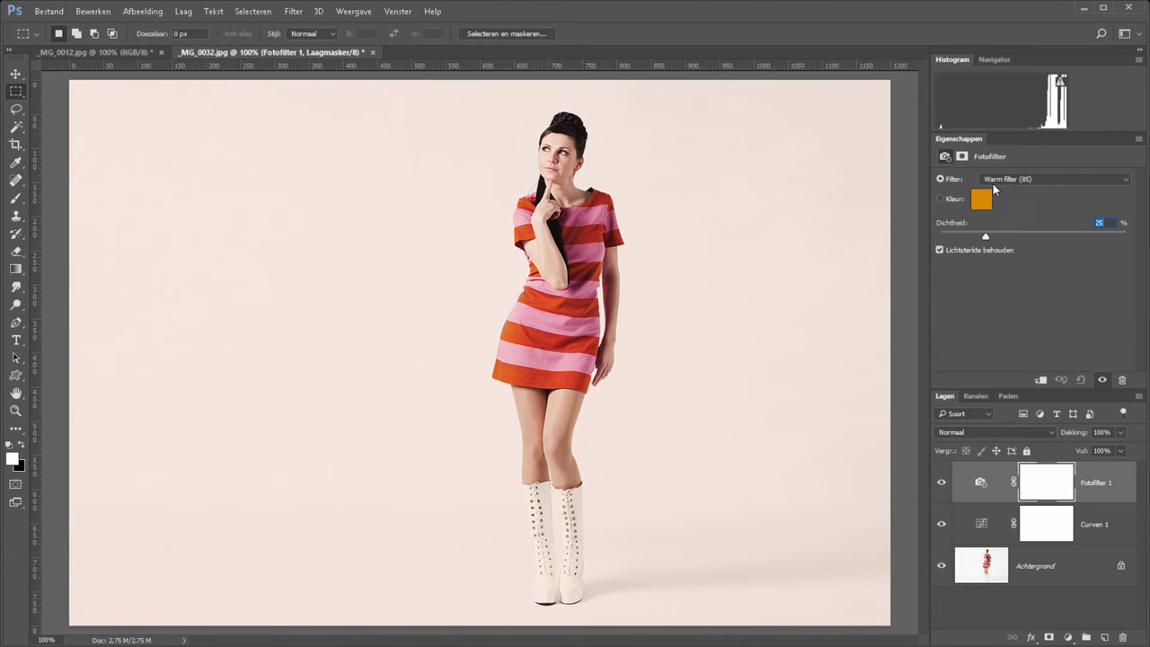
click(982, 198)
click(581, 296)
click(675, 174)
drag(986, 235, 1038, 236)
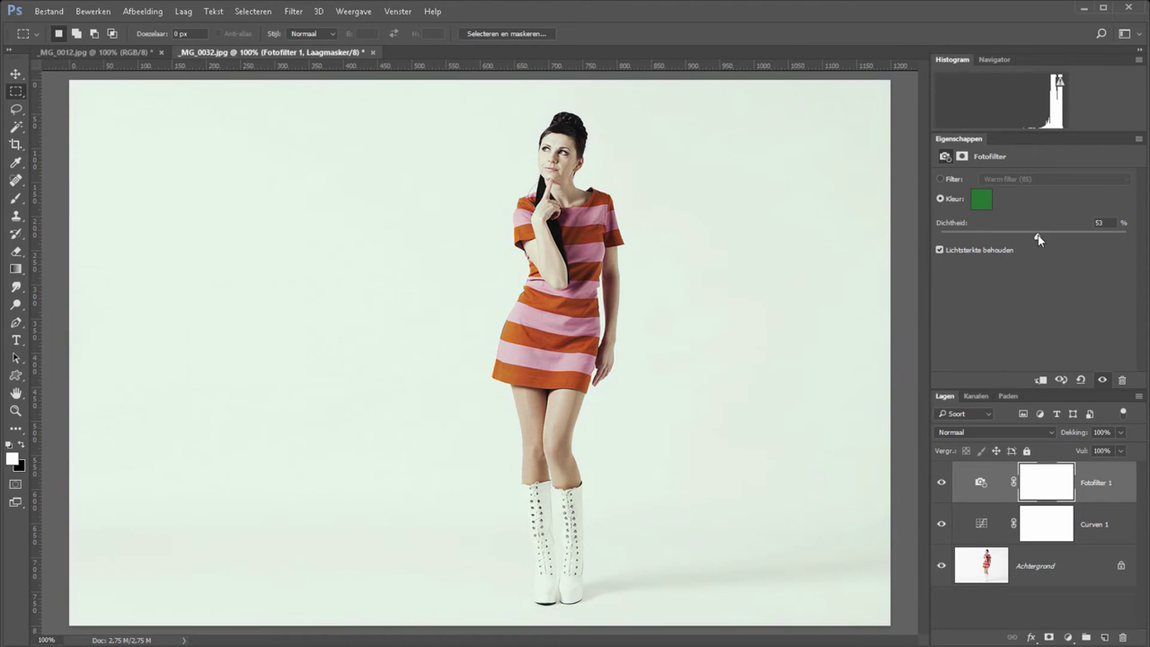
- Add a Hue/Saturation layer adjusting the red tones sampled from the dress
click(1068, 636)
click(1006, 476)
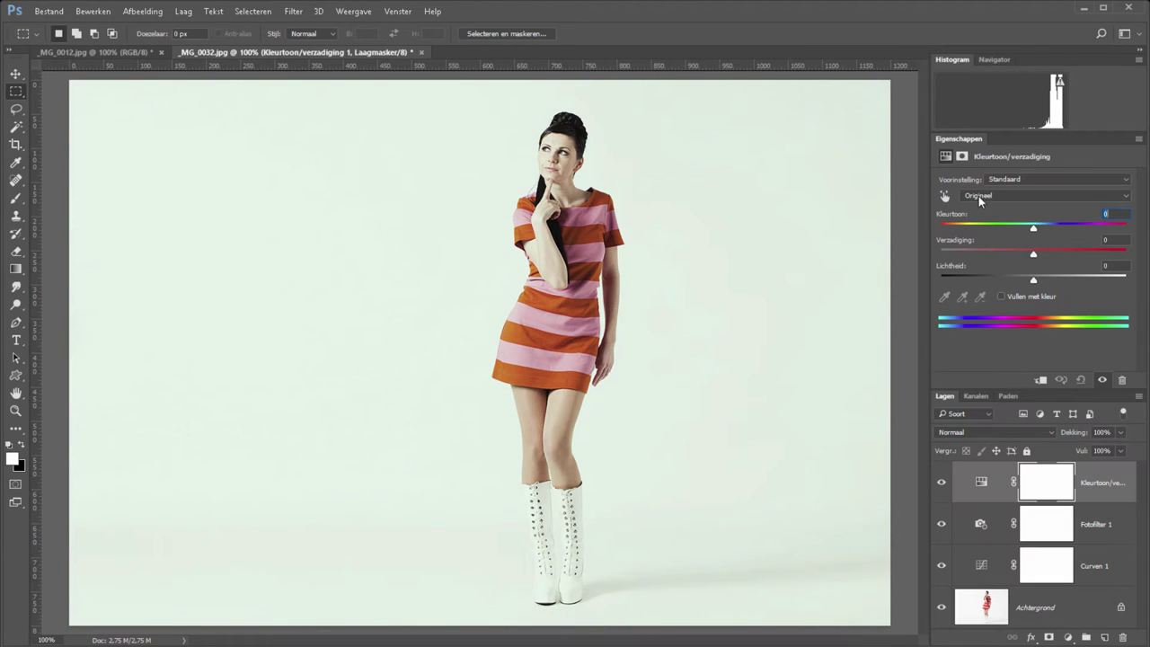
click(944, 195)
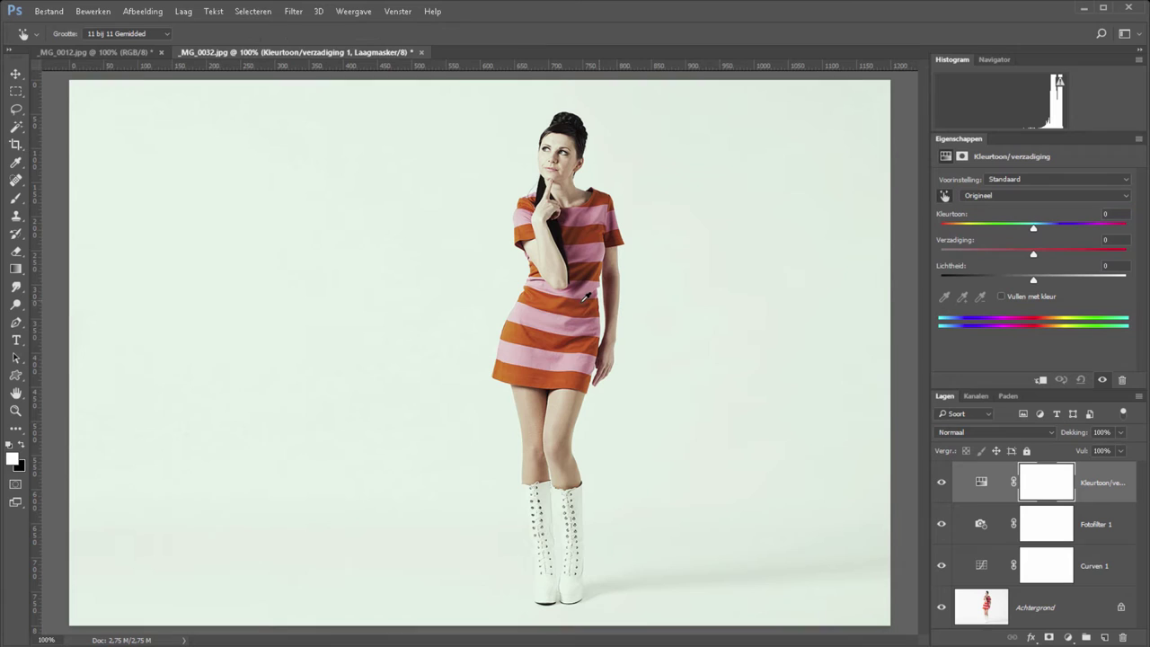
click(543, 310)
drag(1034, 227, 1018, 228)
- Add a Levels layer with white input 245 and midtones 1.15
click(1068, 636)
click(1029, 408)
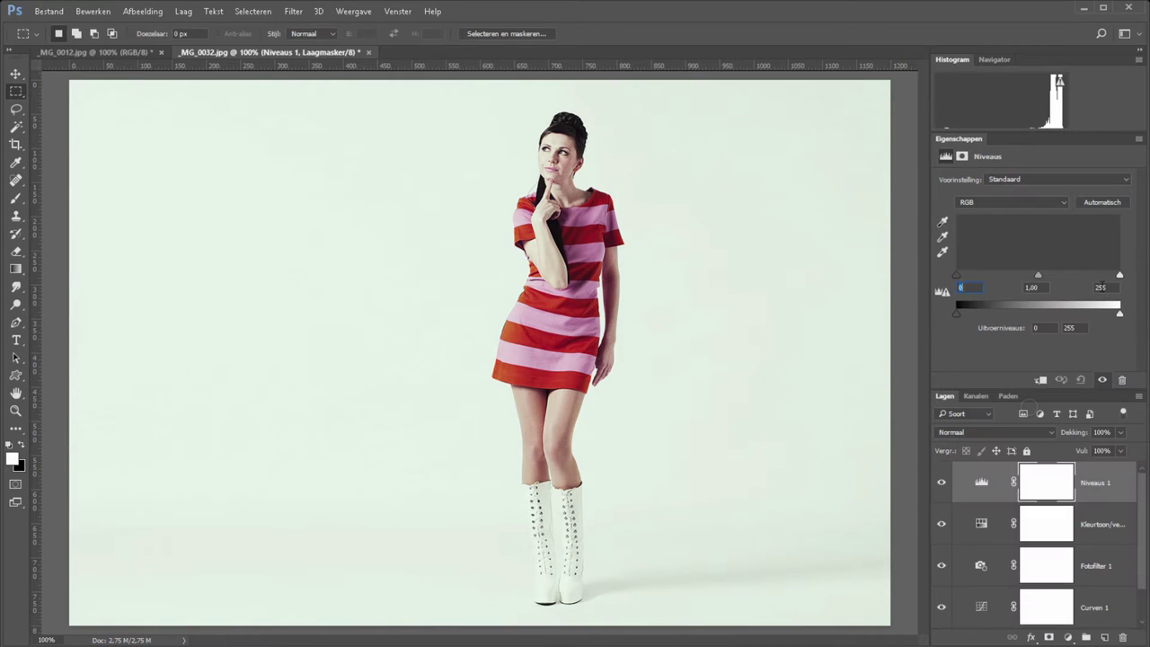
drag(1120, 274, 1116, 280)
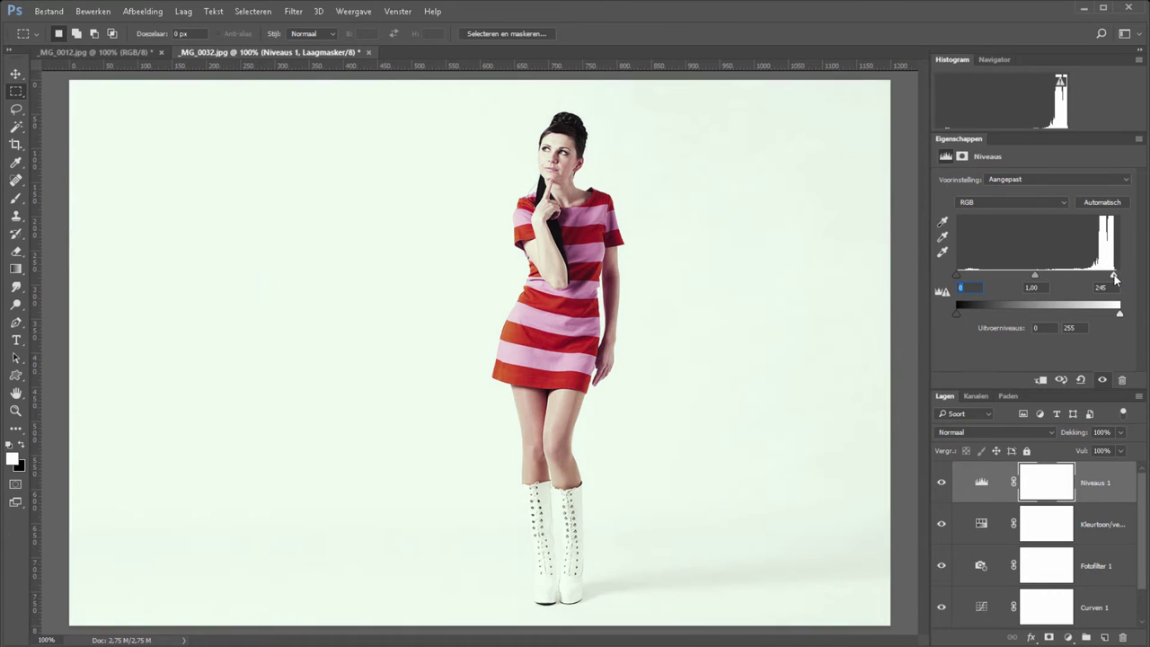
drag(1031, 273, 1026, 274)
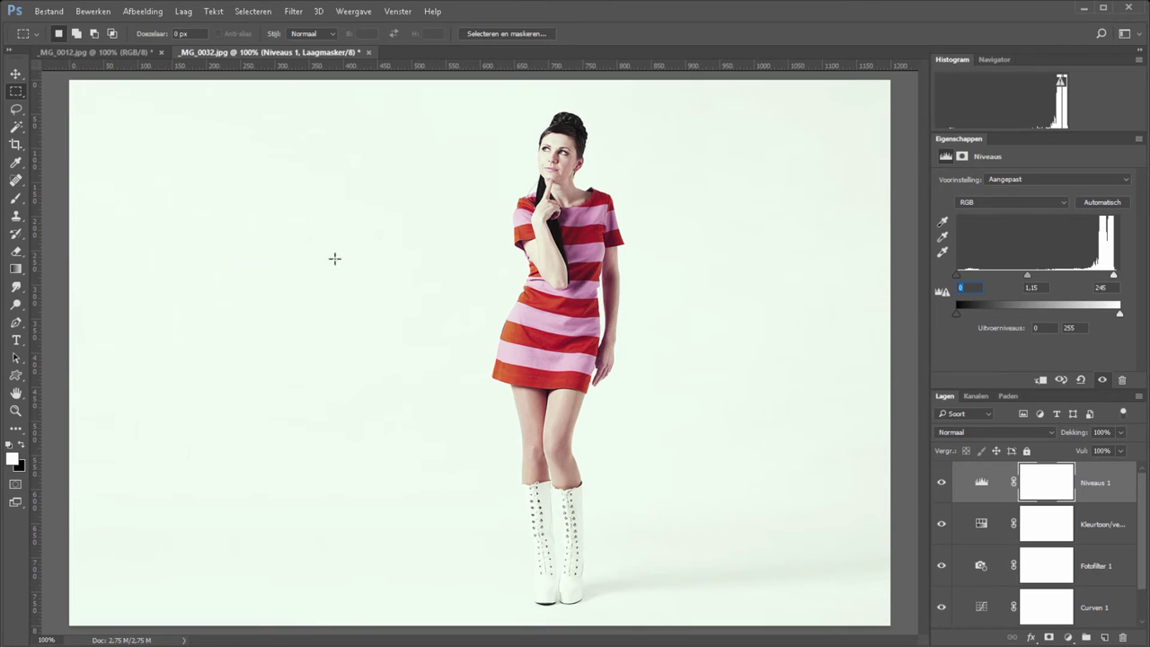
click(48, 11)
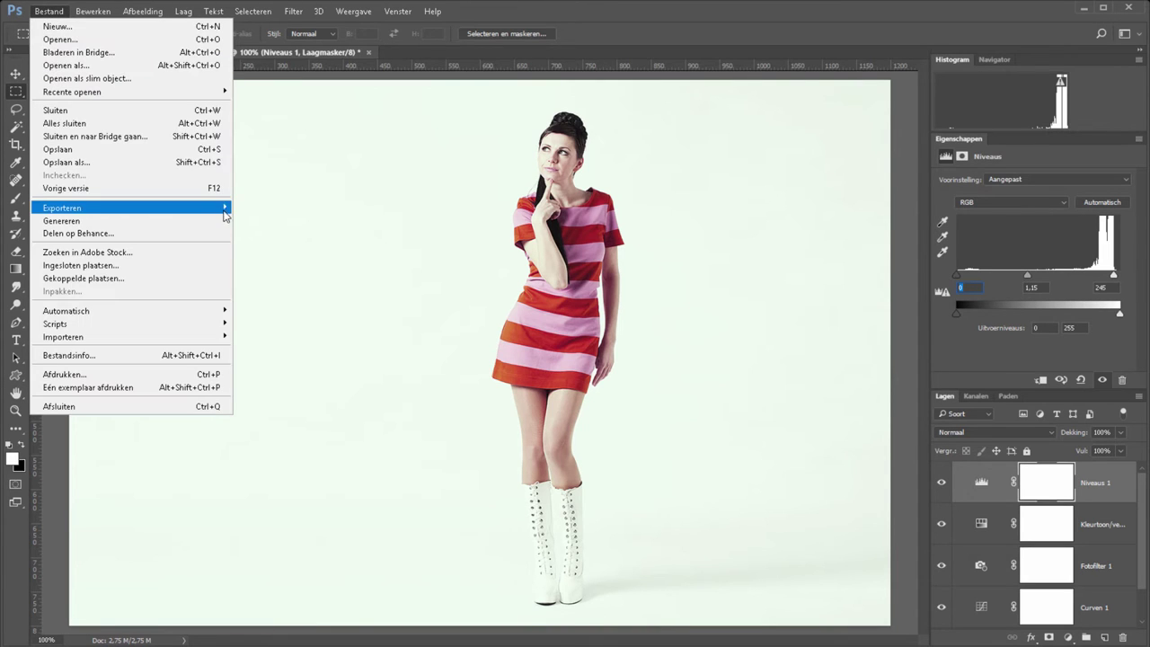
mouse_move(62, 207)
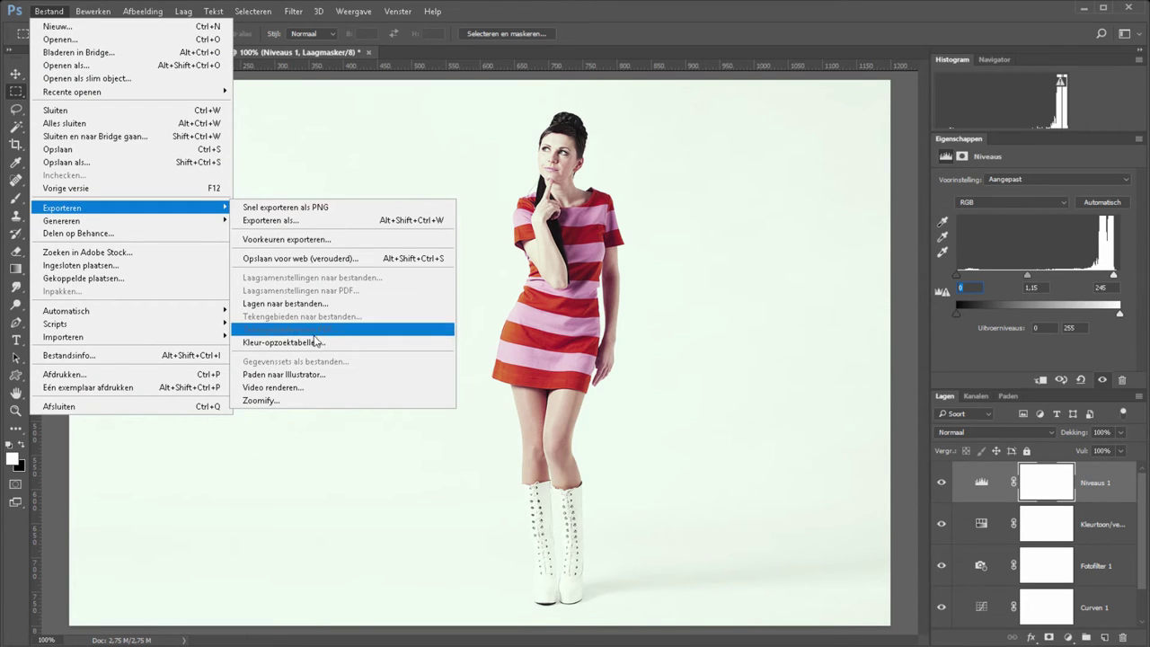
- Set the lookup table export to description Model, quality Hoog (64) and CUBE format
click(339, 345)
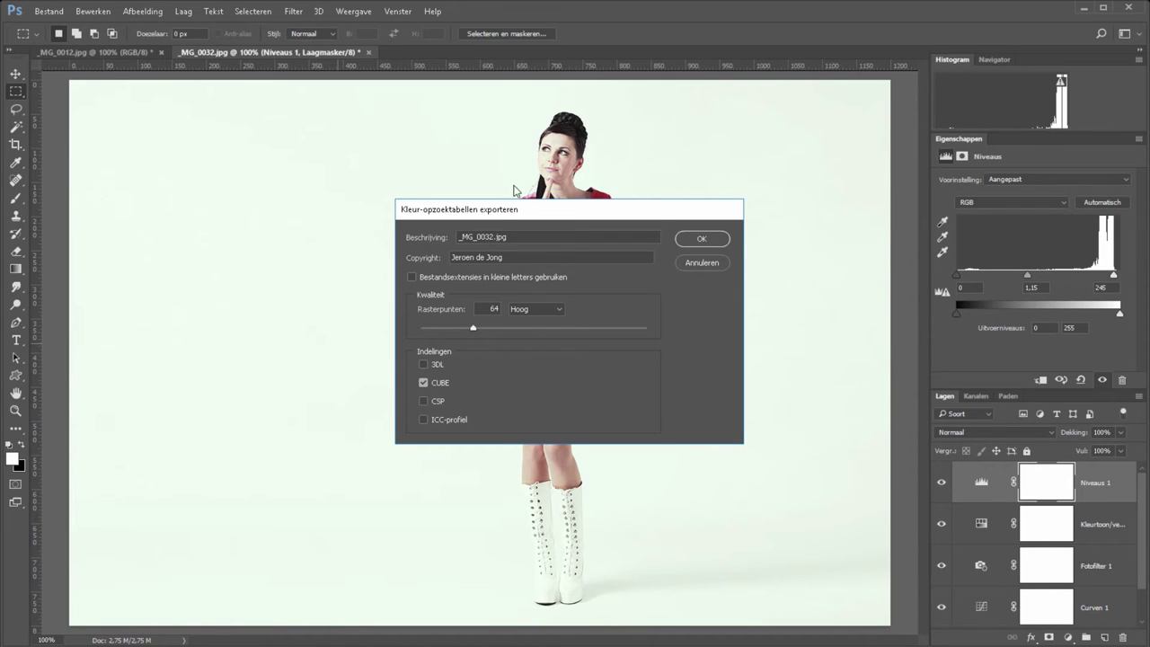
drag(516, 237, 340, 235)
text(M)
text(odel)
click(557, 313)
click(543, 361)
click(532, 310)
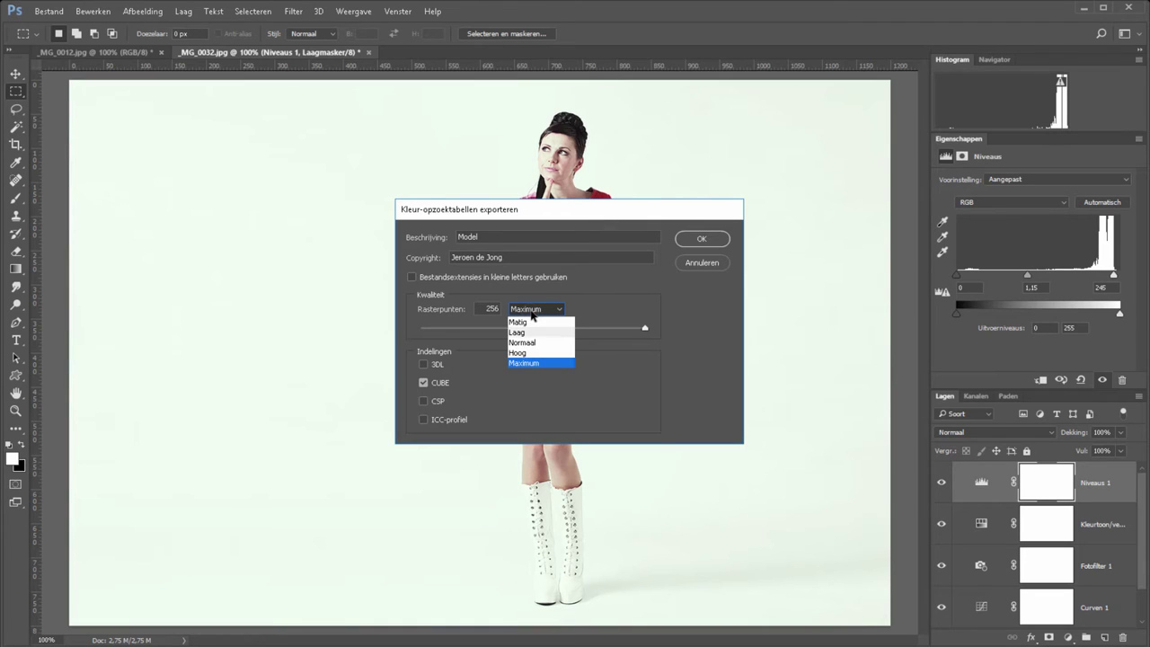
click(530, 353)
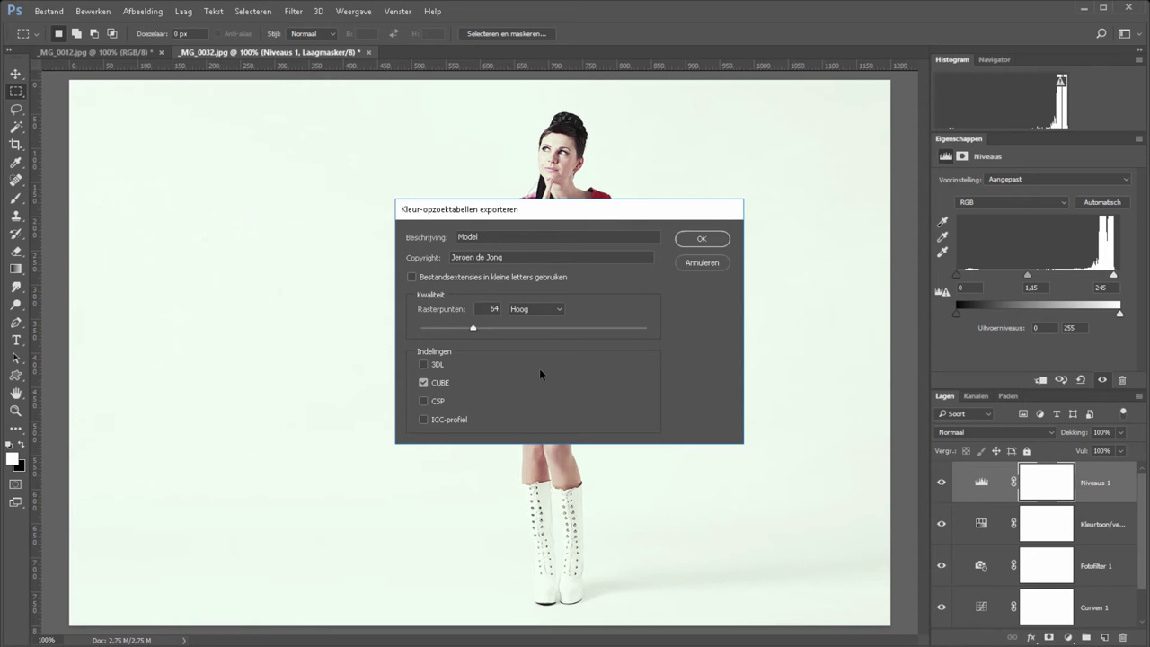
click(700, 238)
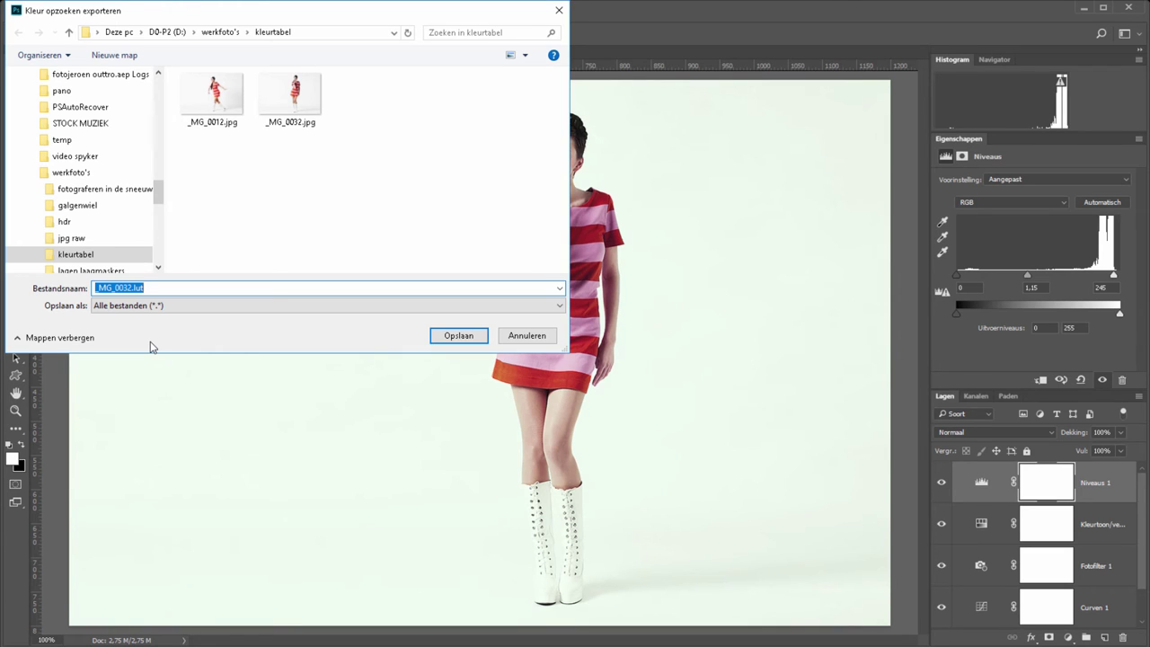
- Save the lookup table as 'model' and switch to the _MG_0012 photo
text(model)
click(461, 339)
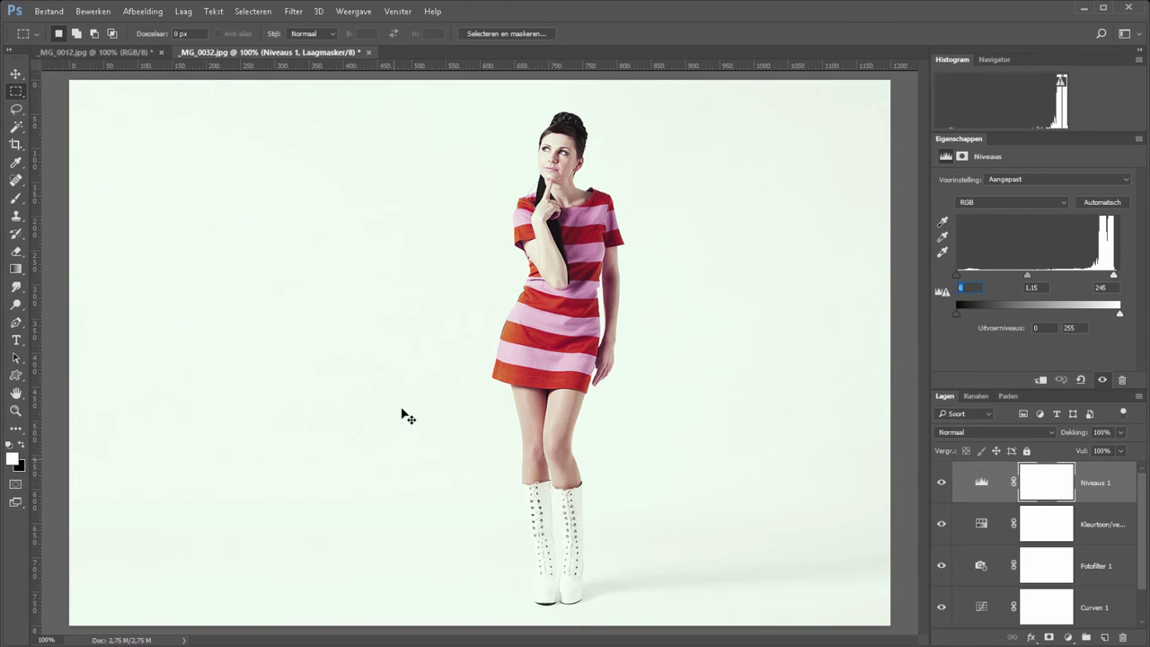
key(ctrl+Tab)
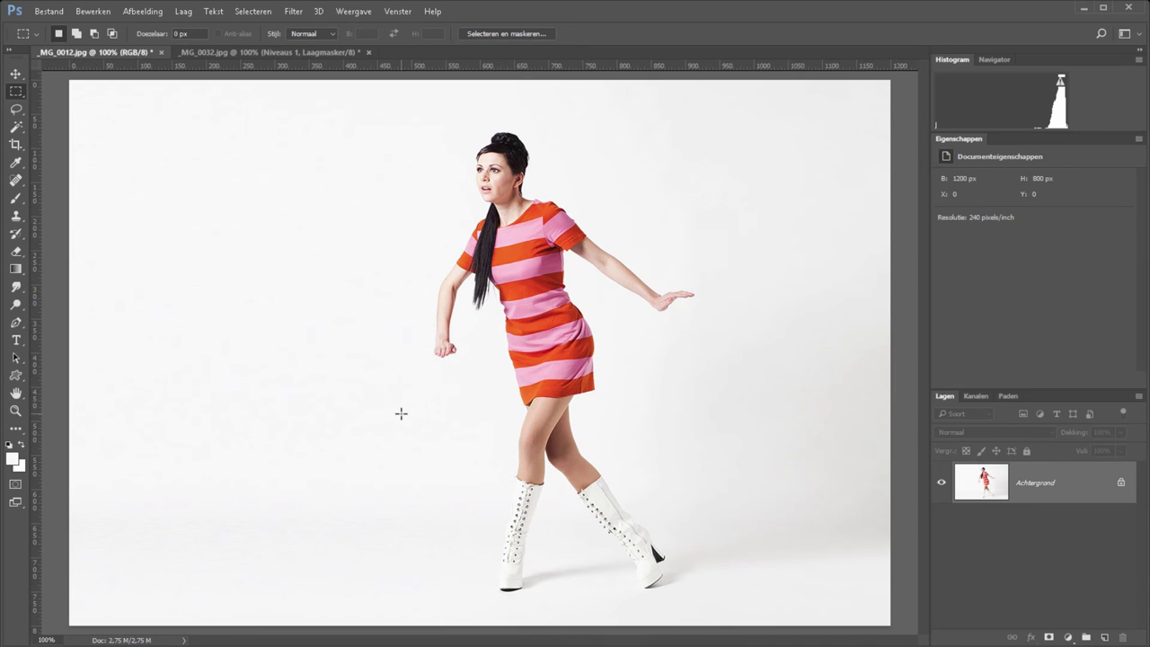
- Load model.CUBE through a new Color Lookup layer on _MG_0012, then compare with _MG_0032
click(1068, 637)
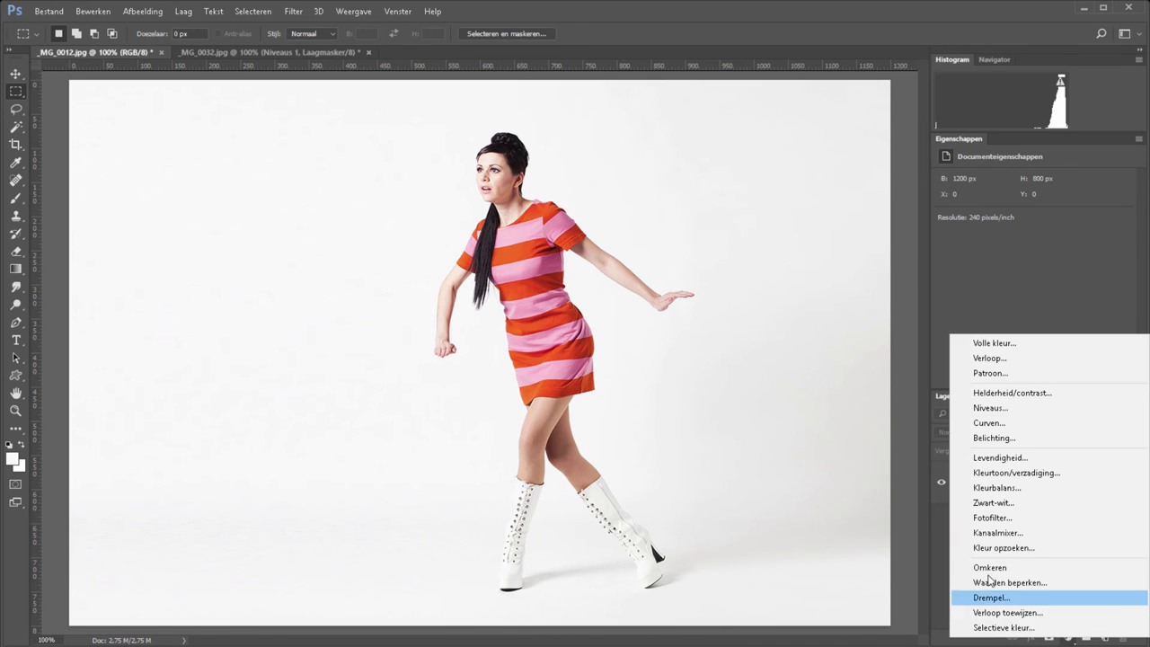
click(1079, 548)
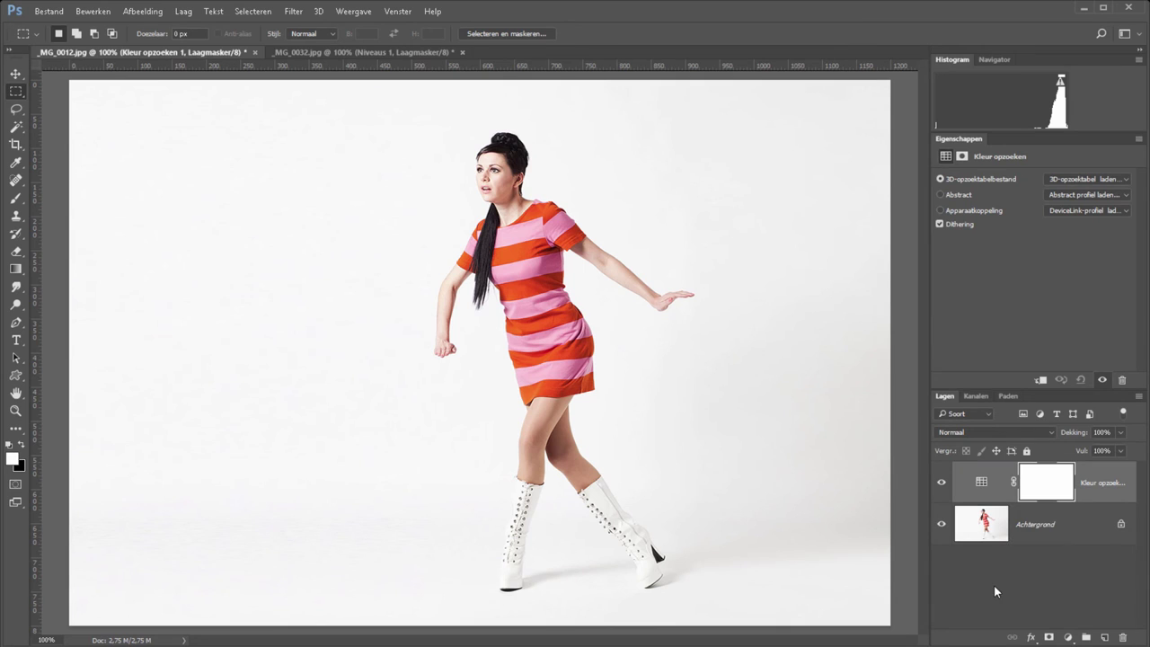
click(1073, 180)
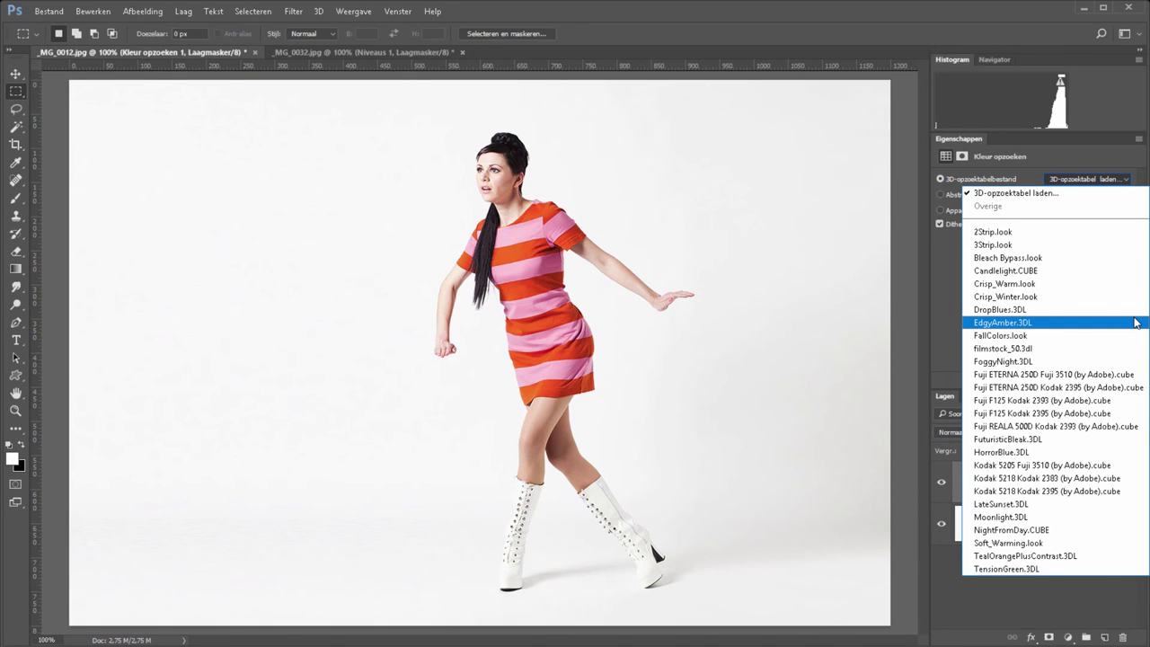
click(1047, 196)
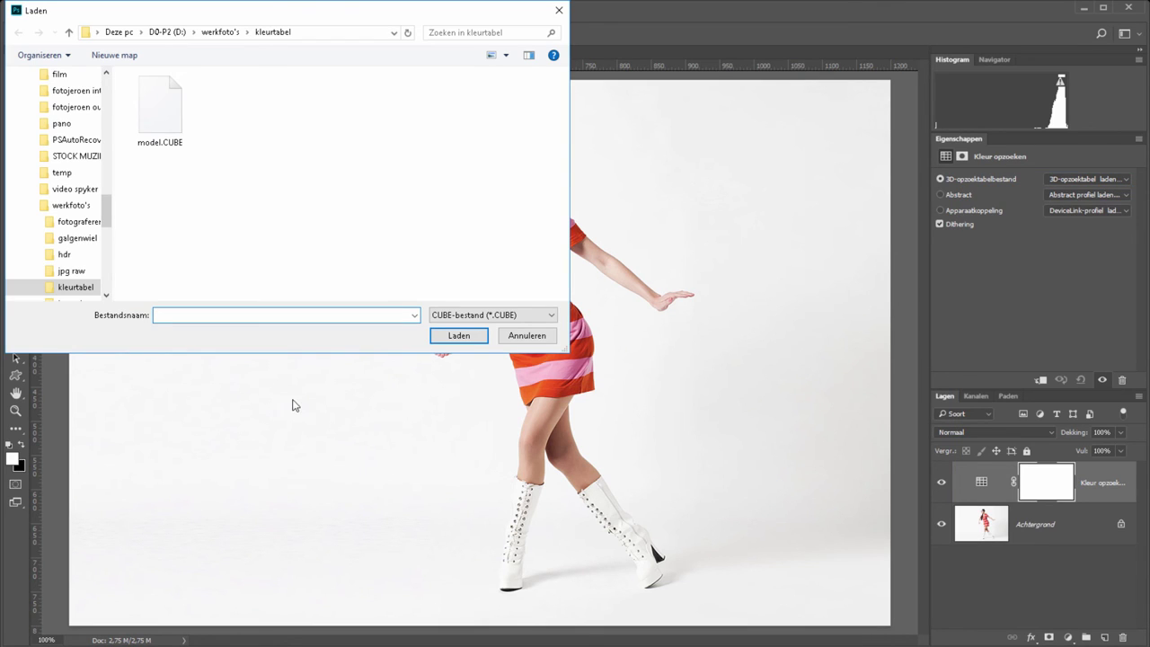
click(159, 110)
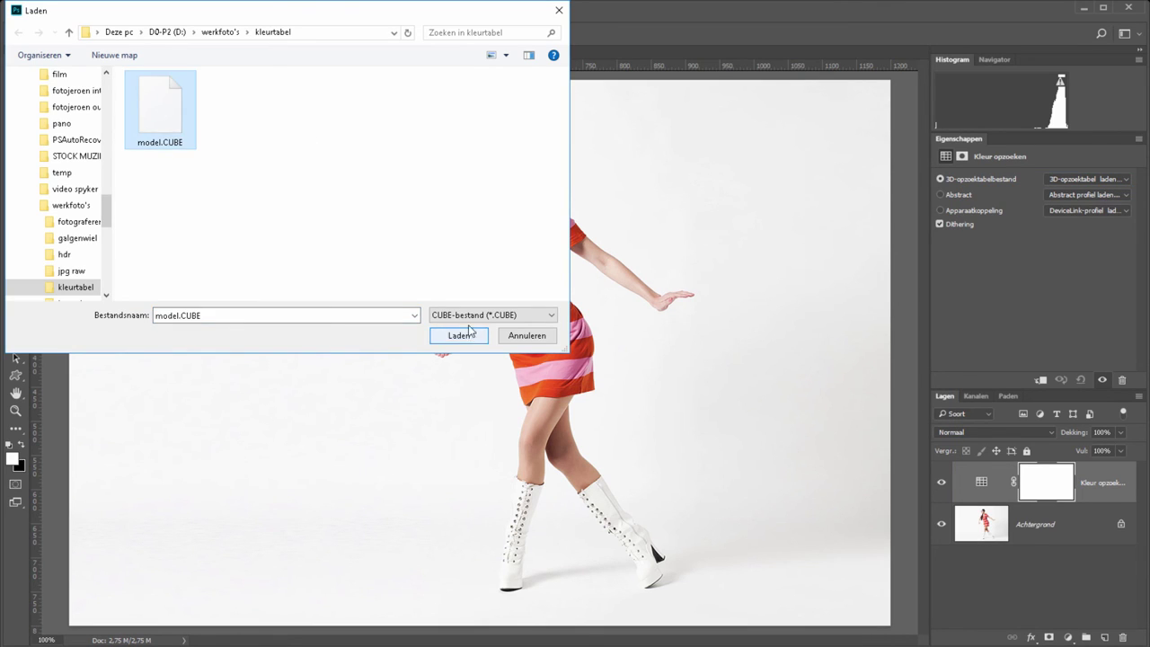
click(467, 339)
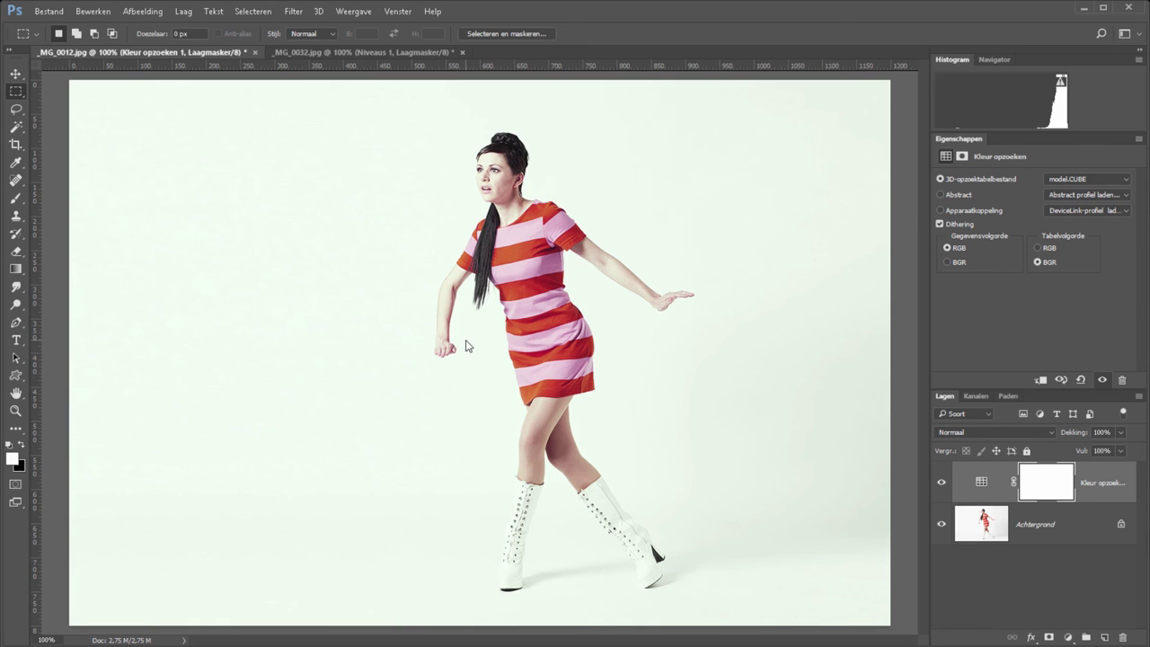
click(325, 51)
click(202, 52)
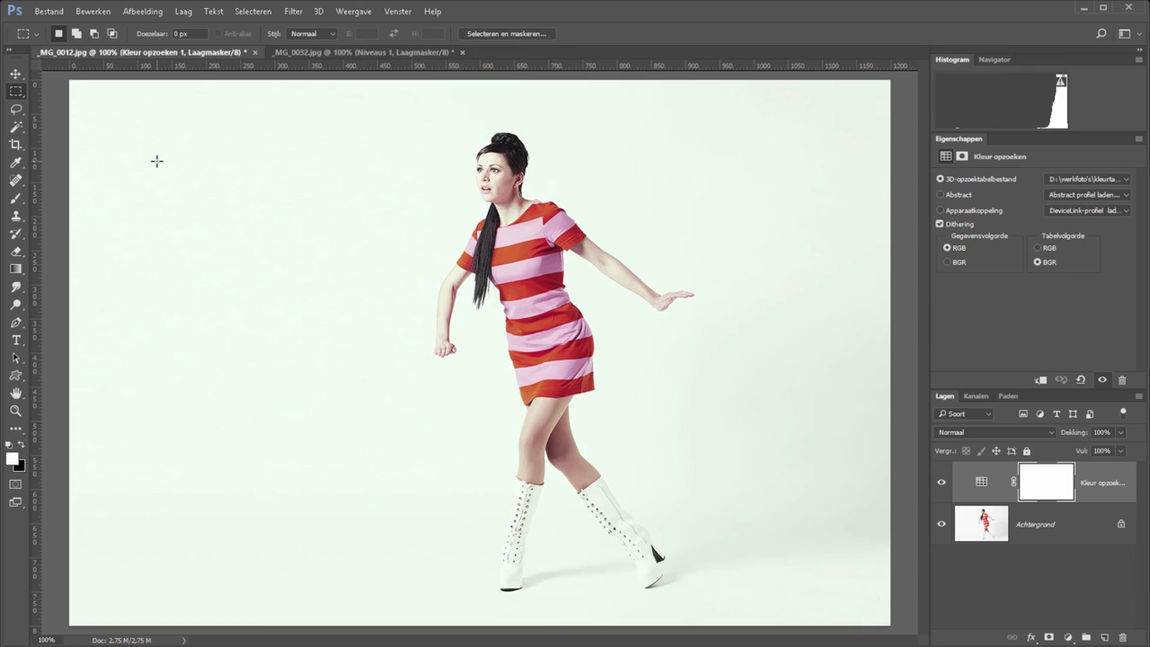